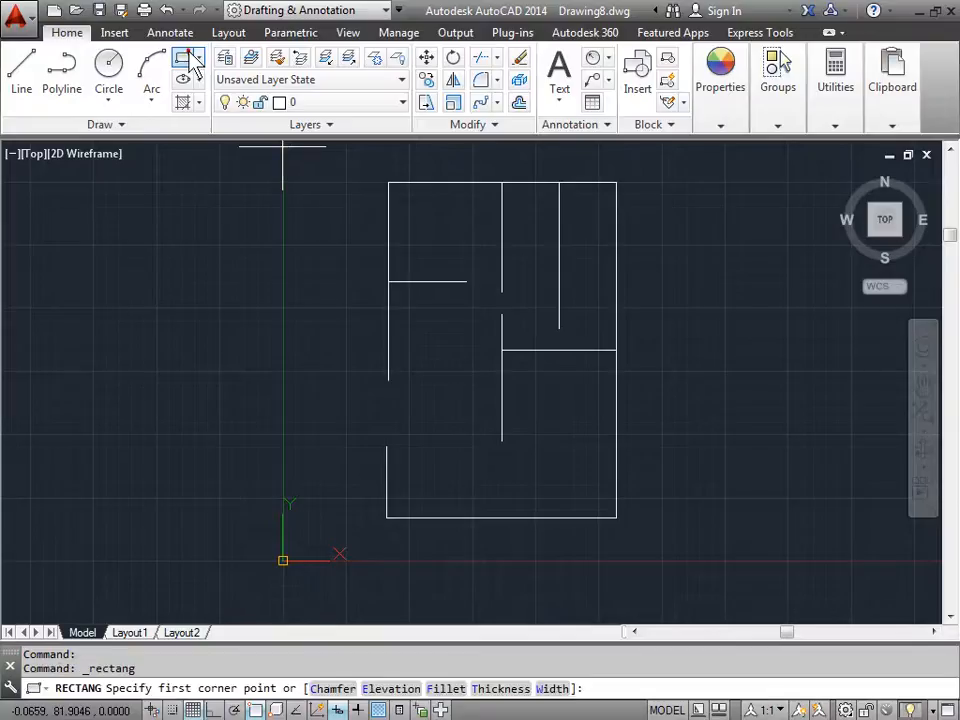
Draw a rectangle beside the floor plan and fill it with a hatch at a pattern scale of 10
click(151, 289)
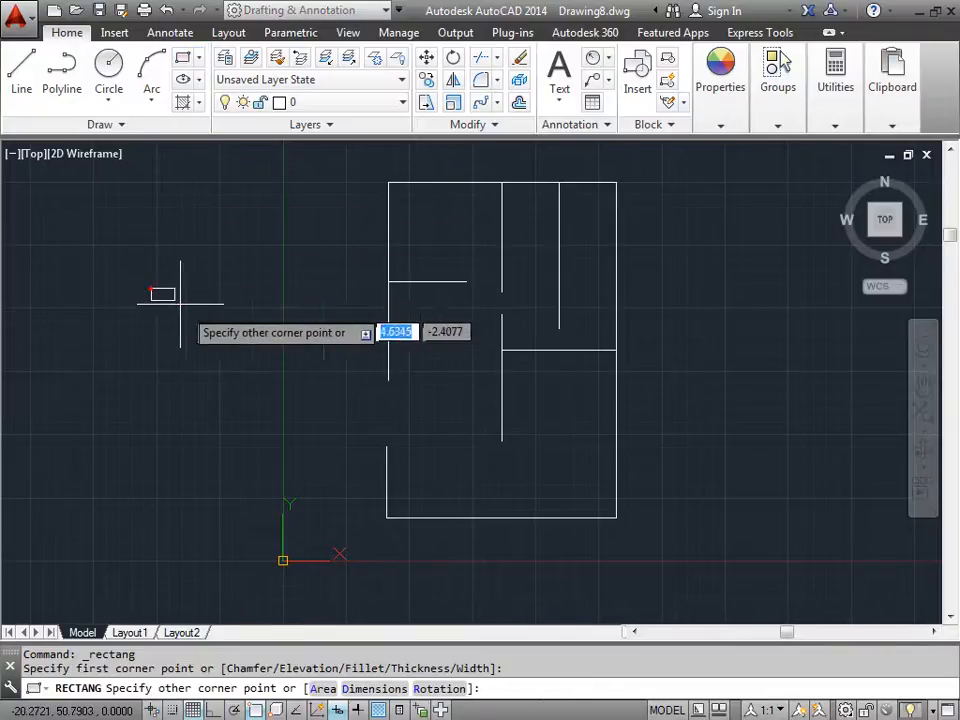
click(265, 369)
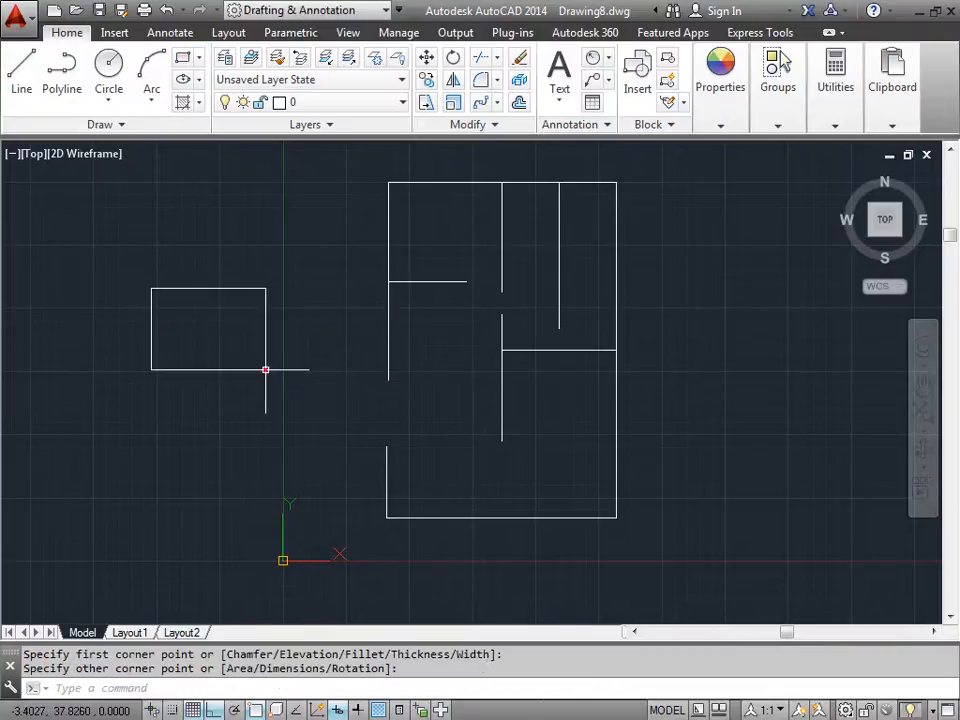
click(185, 104)
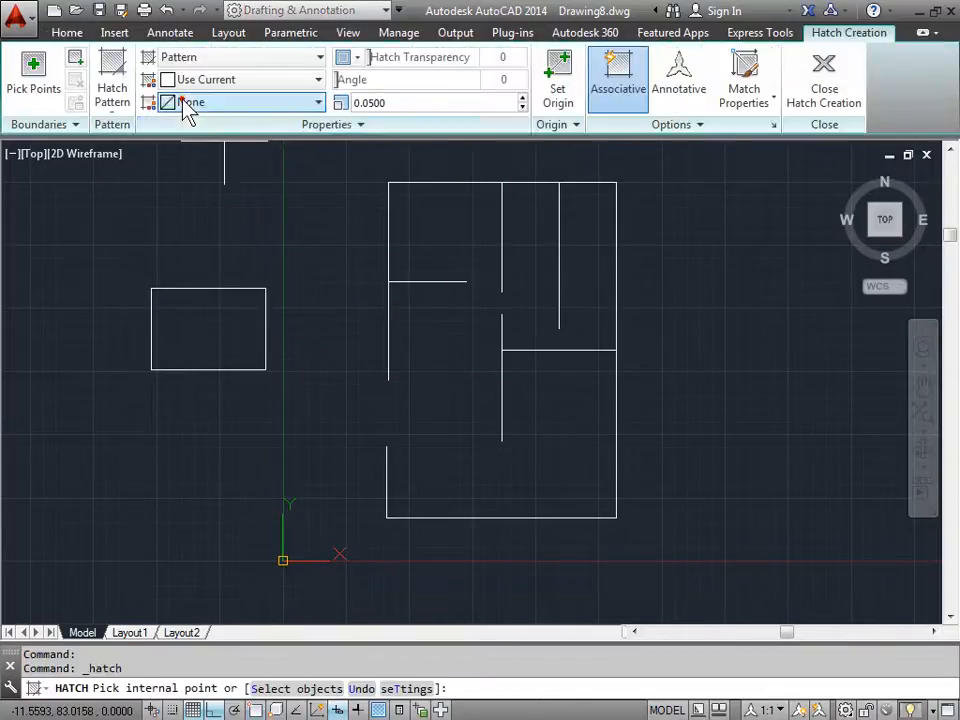
click(216, 339)
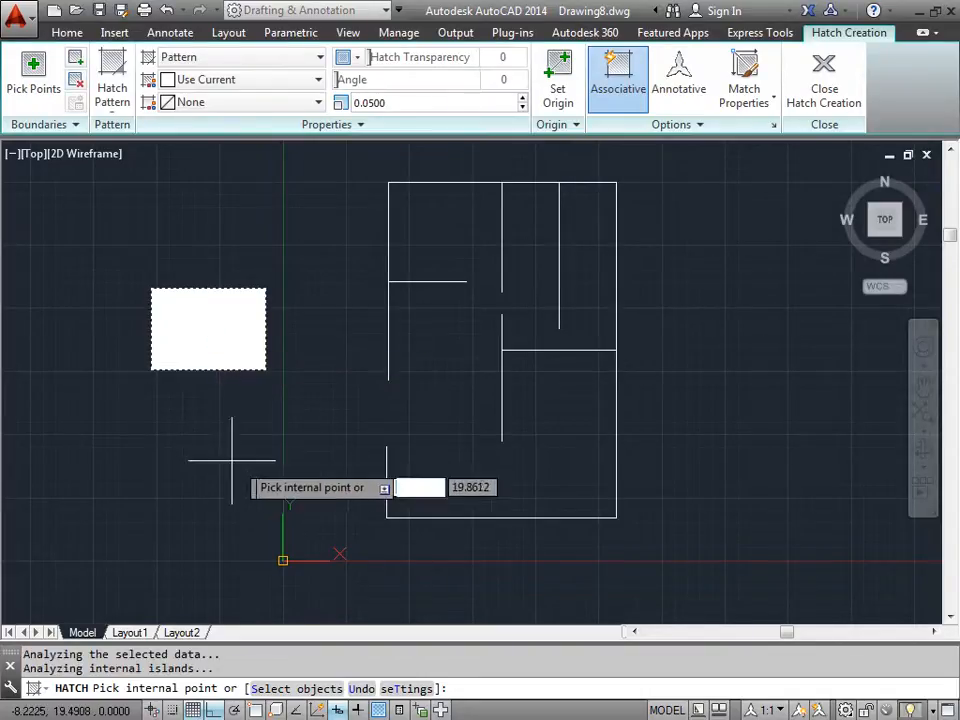
click(394, 103)
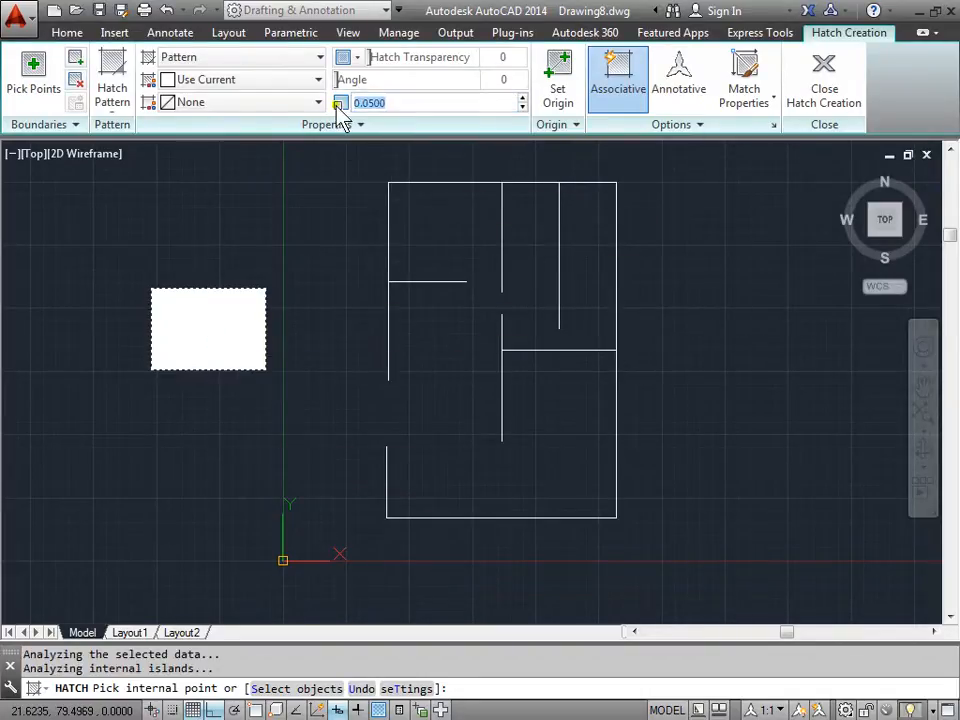
text(10)
key(Return)
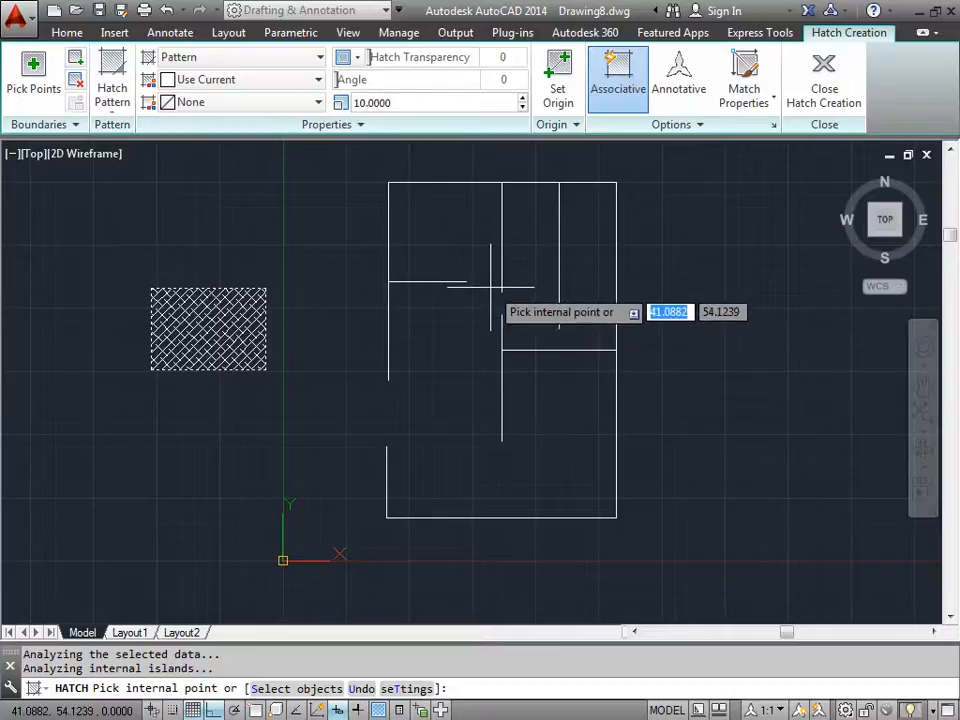
click(822, 90)
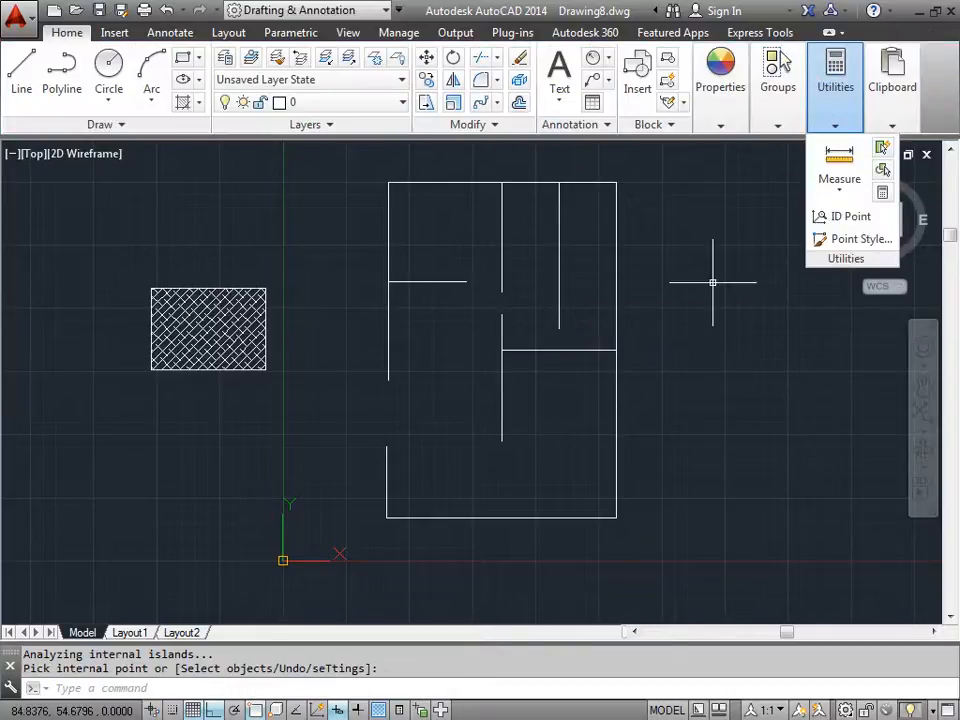
Draw a line across the upper-left room's opening, from its lower wall's free end to the adjacent vertical wall
middle_drag(709, 285, 622, 308)
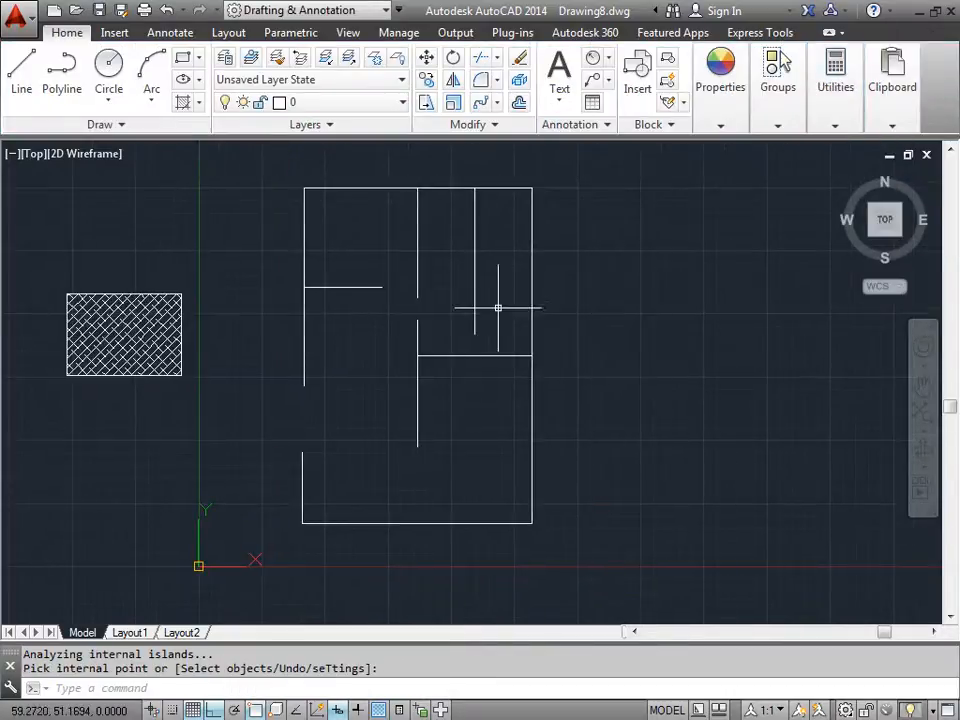
scroll(379, 289, up, 2)
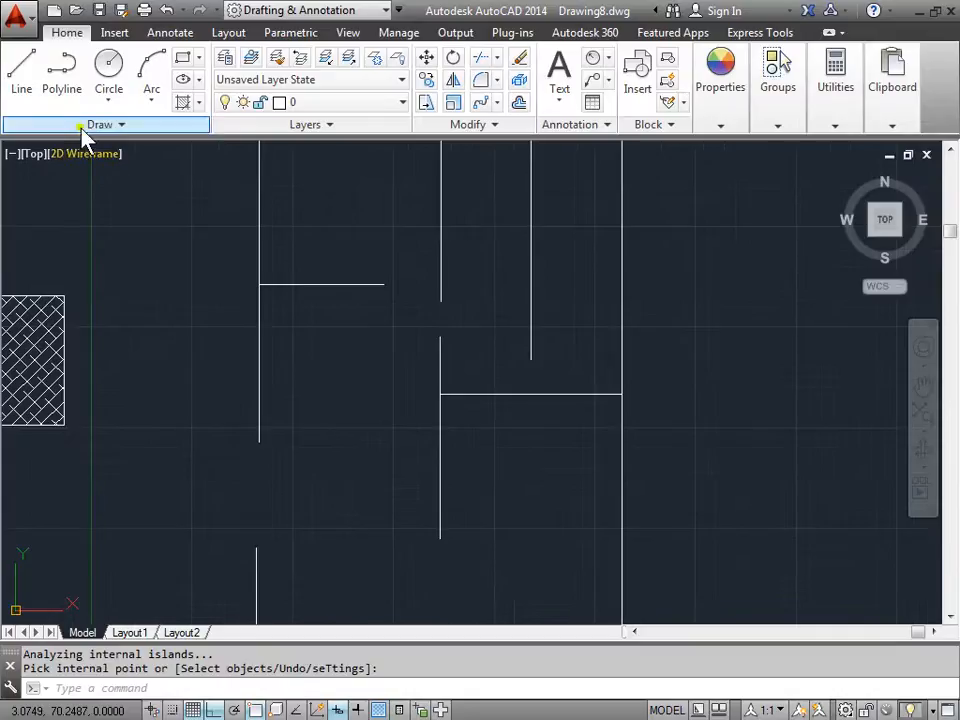
click(21, 74)
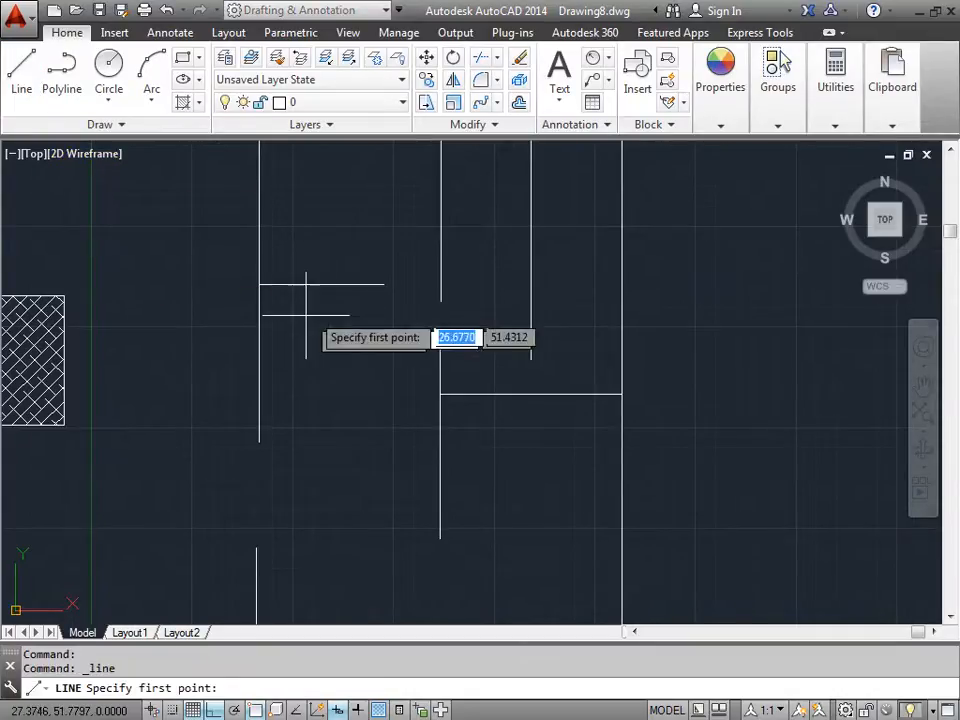
click(383, 284)
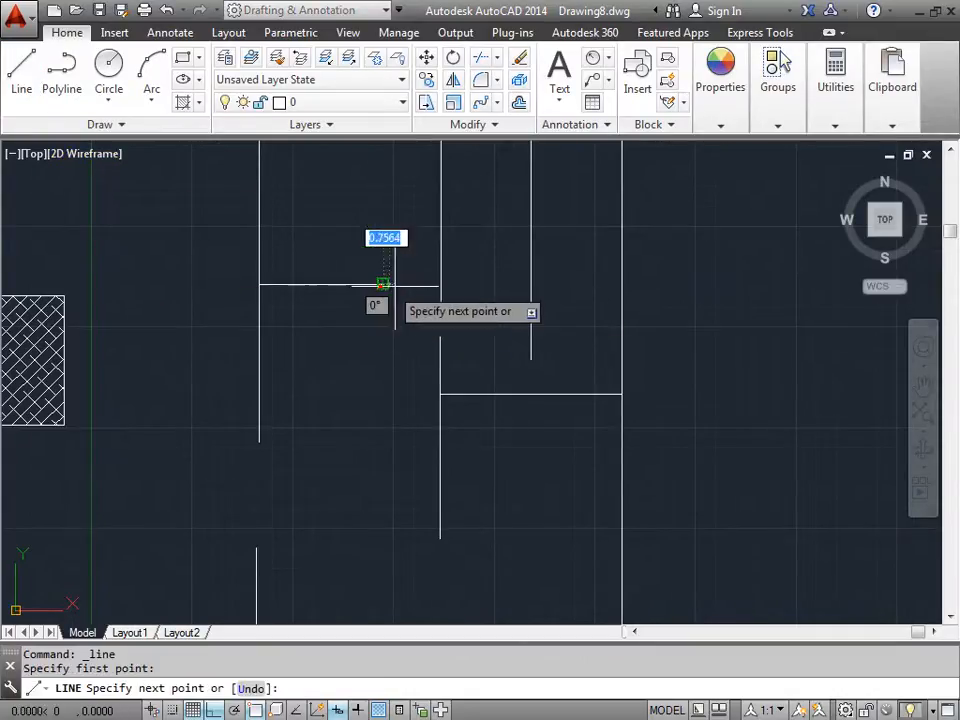
click(440, 285)
key(Escape)
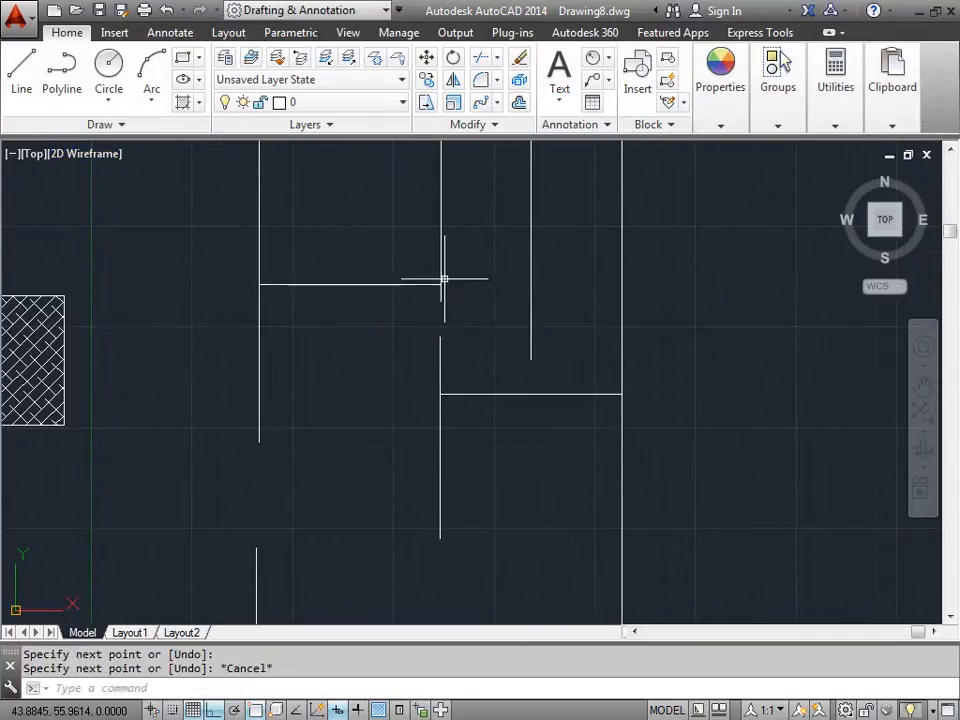
Hatch the enclosed upper-left room of the floor plan
middle_drag(480, 214, 473, 305)
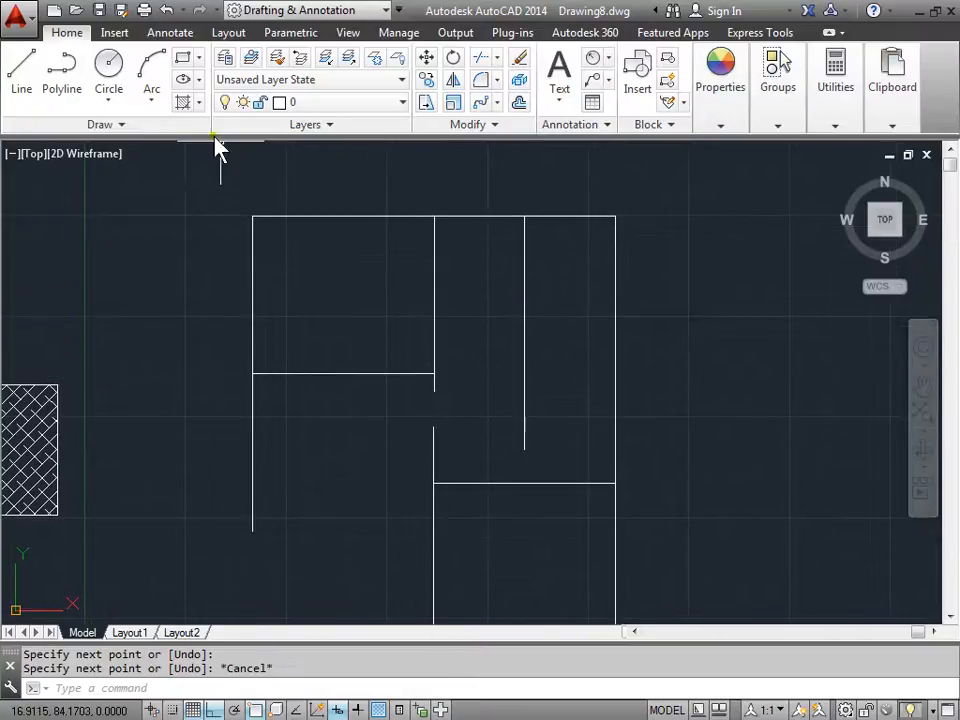
click(183, 102)
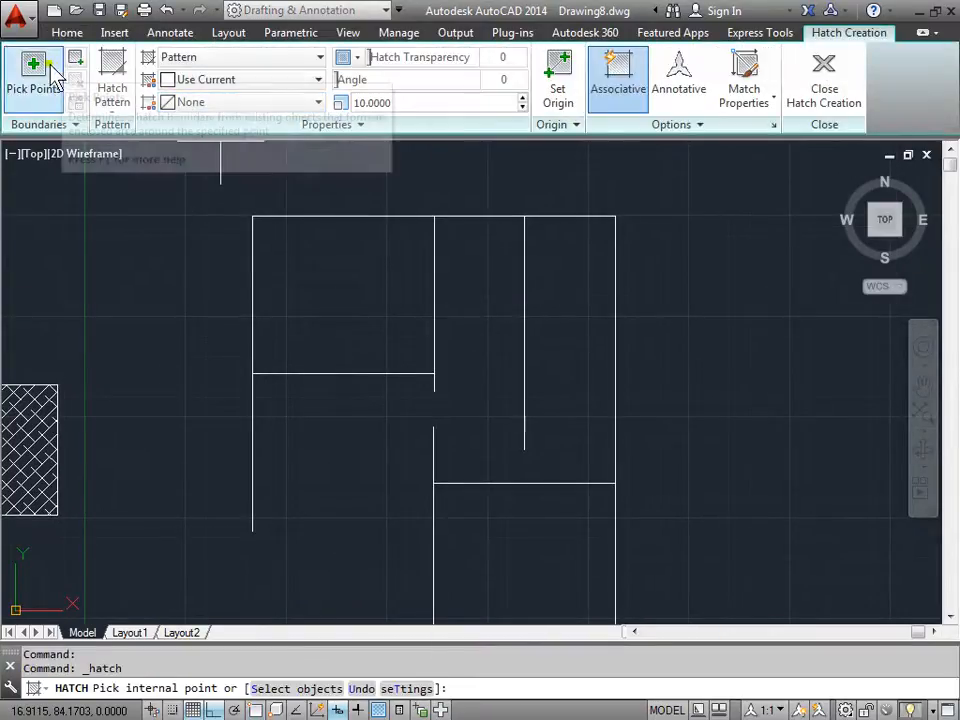
click(343, 305)
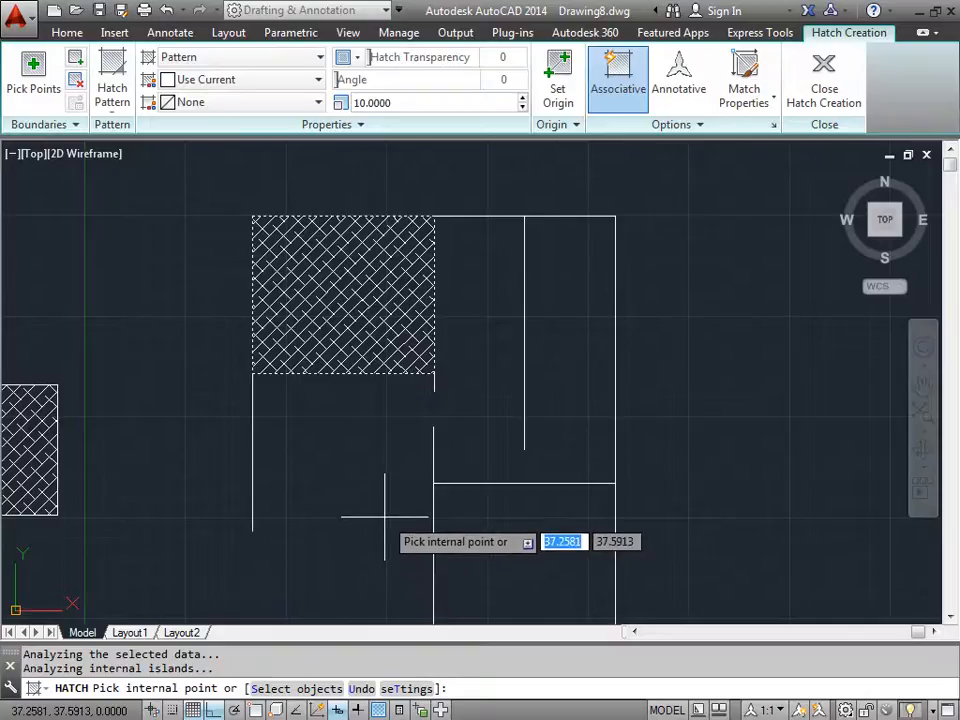
key(Escape)
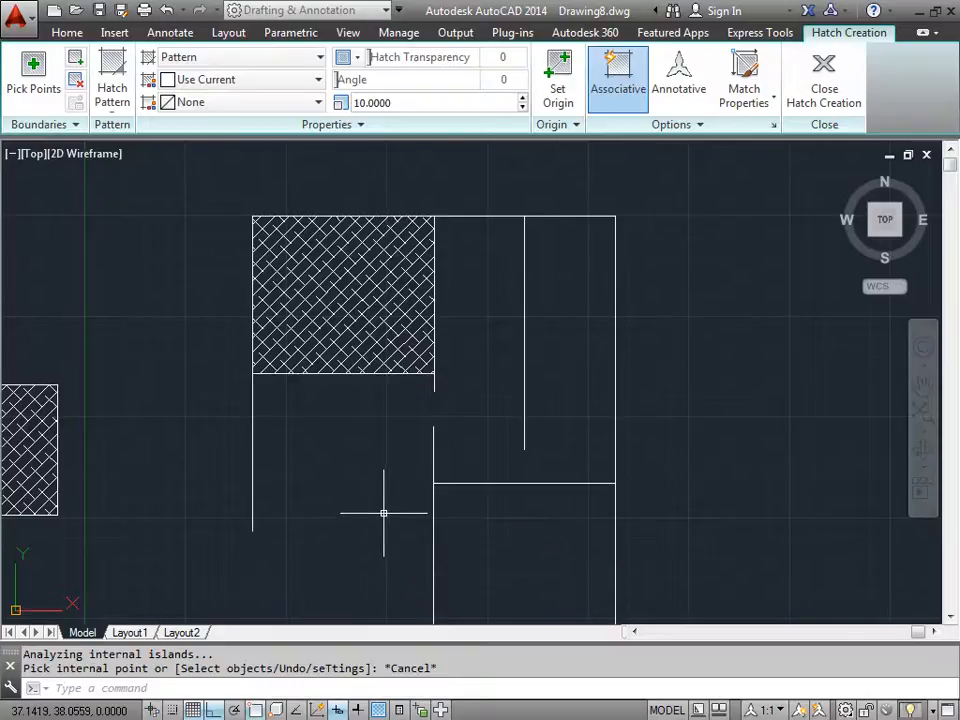
Erase the upper-left room's hatch and the line closing its opening
click(375, 304)
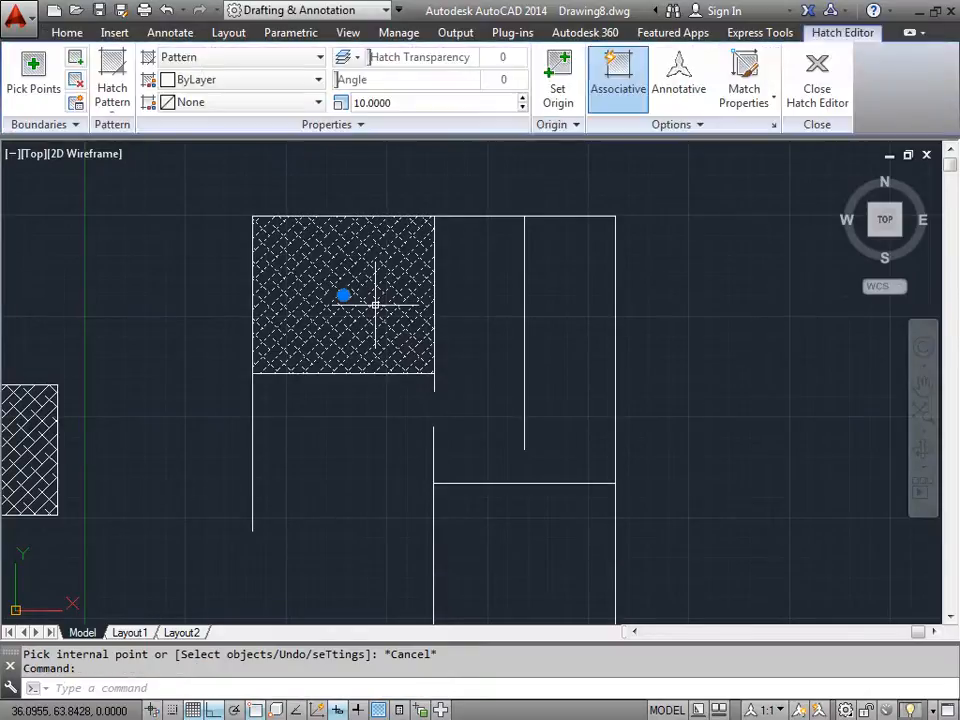
key(Delete)
click(405, 373)
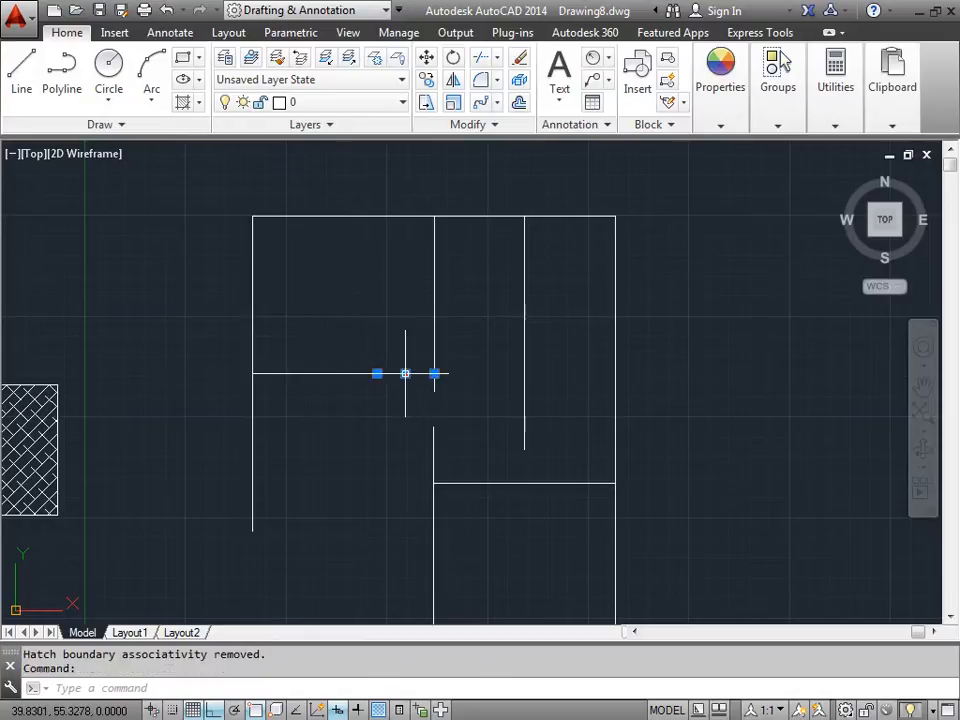
key(Delete)
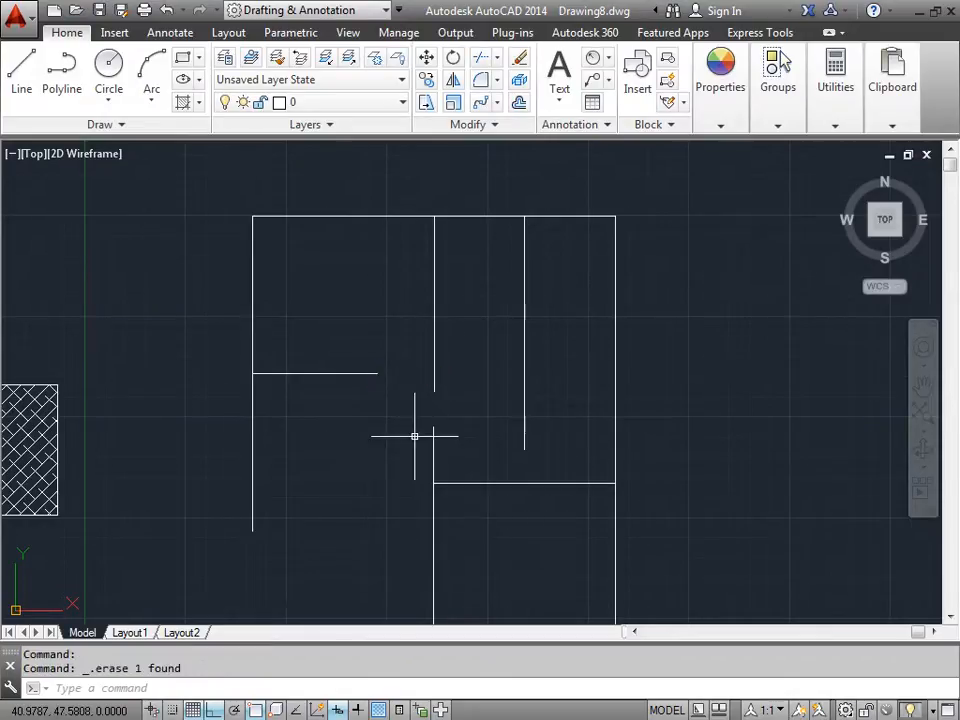
Start a new hatch and change its gap tolerance so that openings in the room boundaries are bridged
click(185, 106)
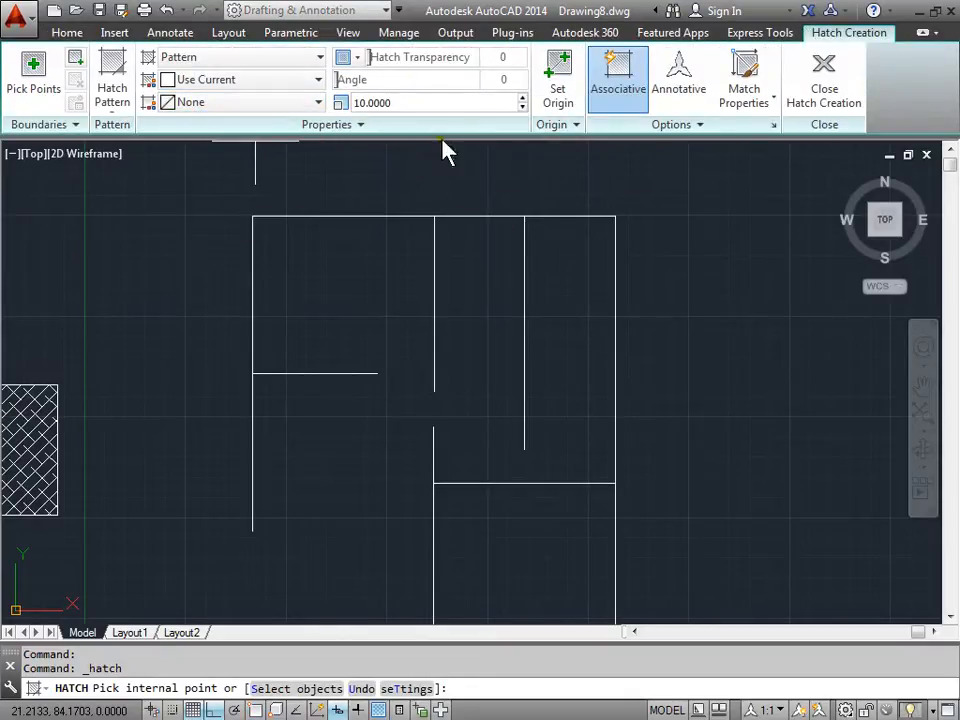
click(712, 128)
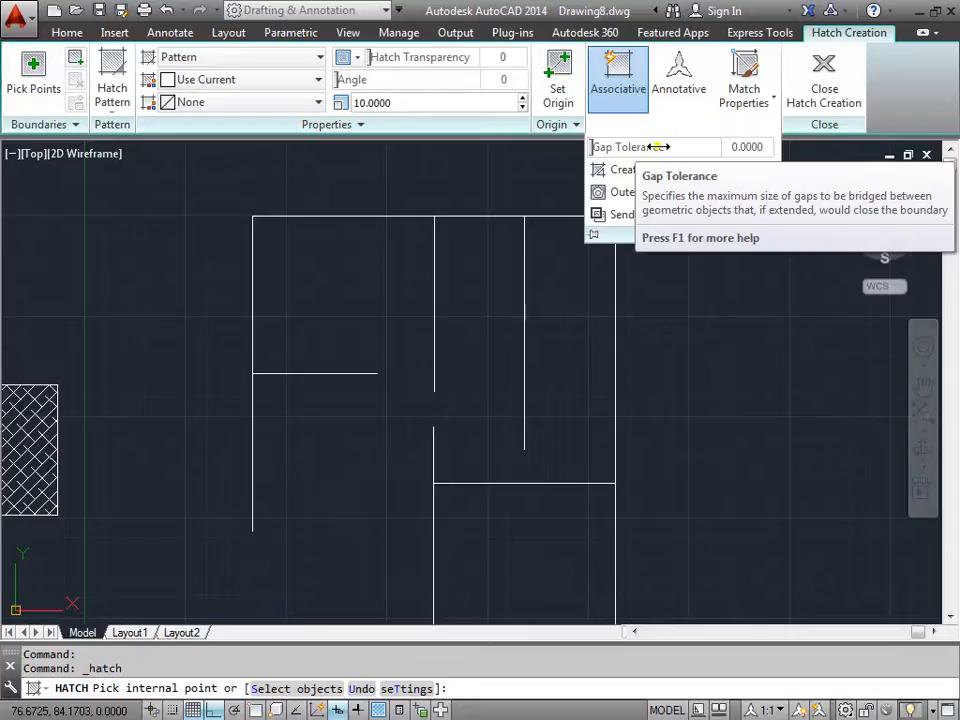
click(752, 147)
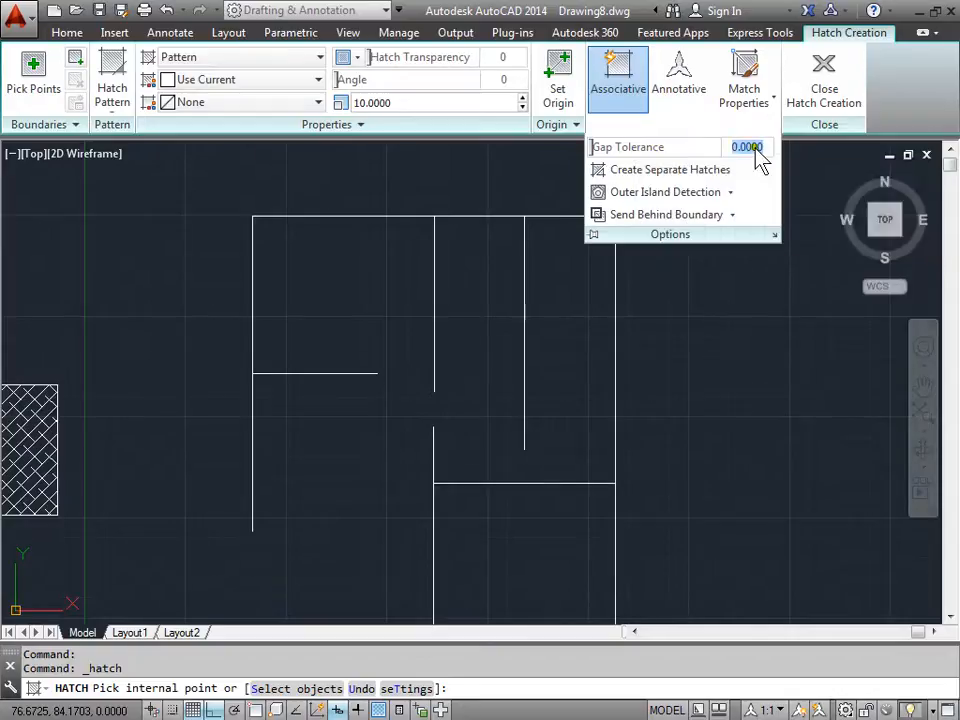
key(BackSpace)
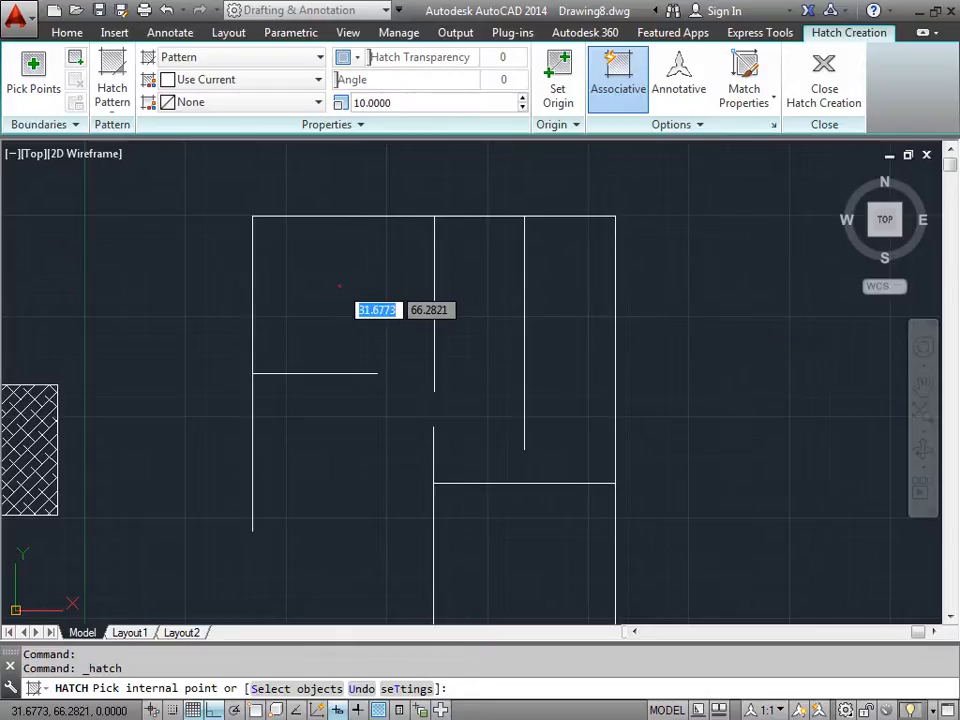
Hatch the open upper-left room and the narrow upper-right room, continuing despite their unclosed boundaries
click(339, 286)
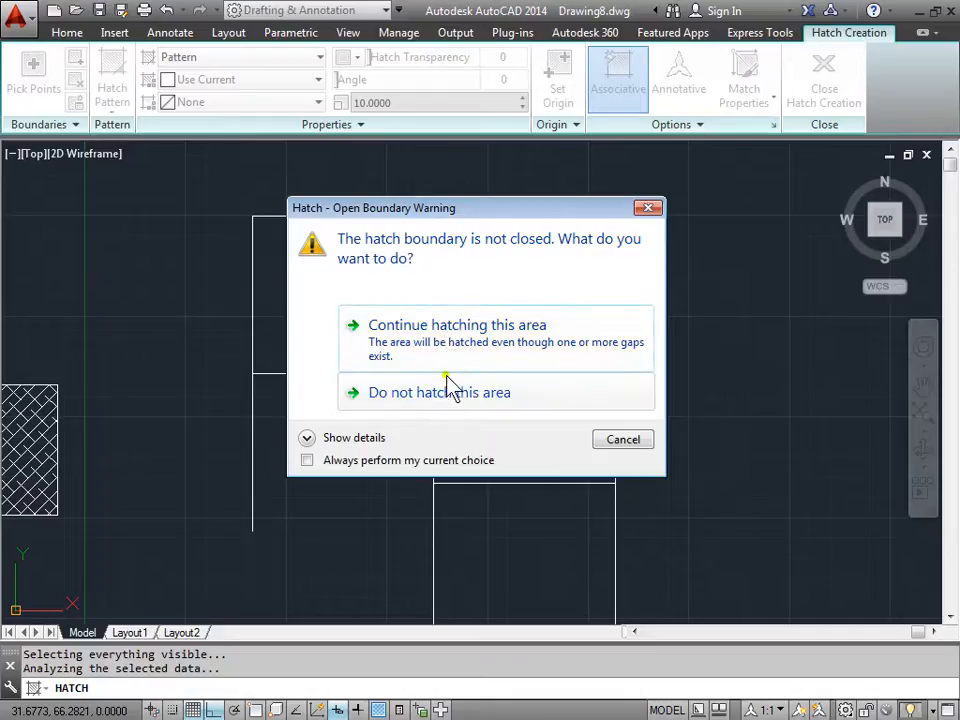
click(438, 345)
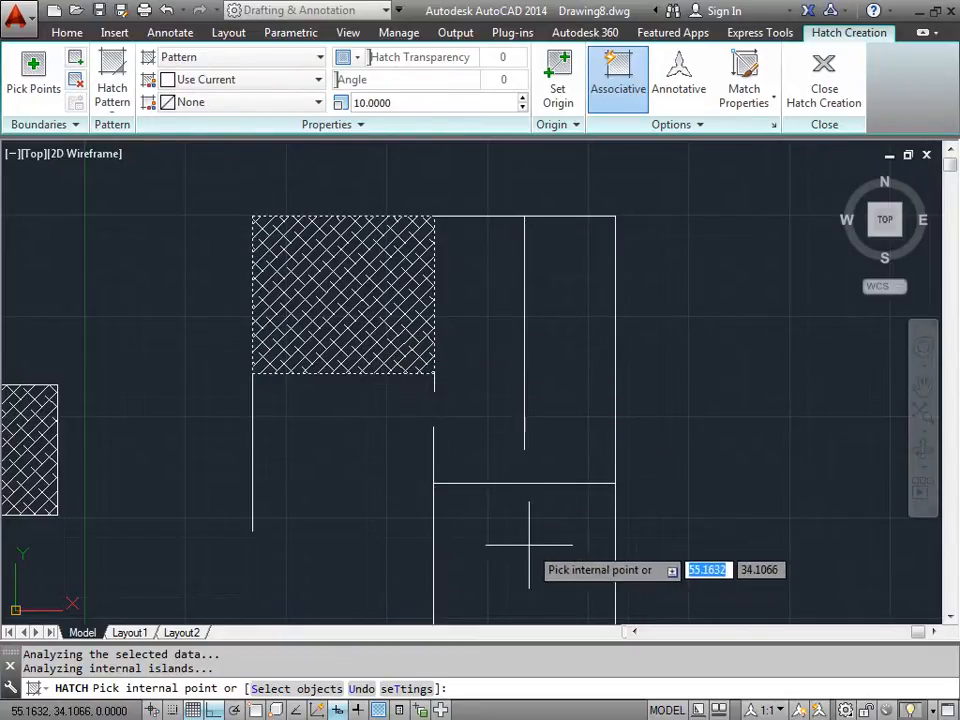
mouse_move(529, 546)
middle_down()
mouse_move(377, 418)
mouse_move(317, 426)
middle_up()
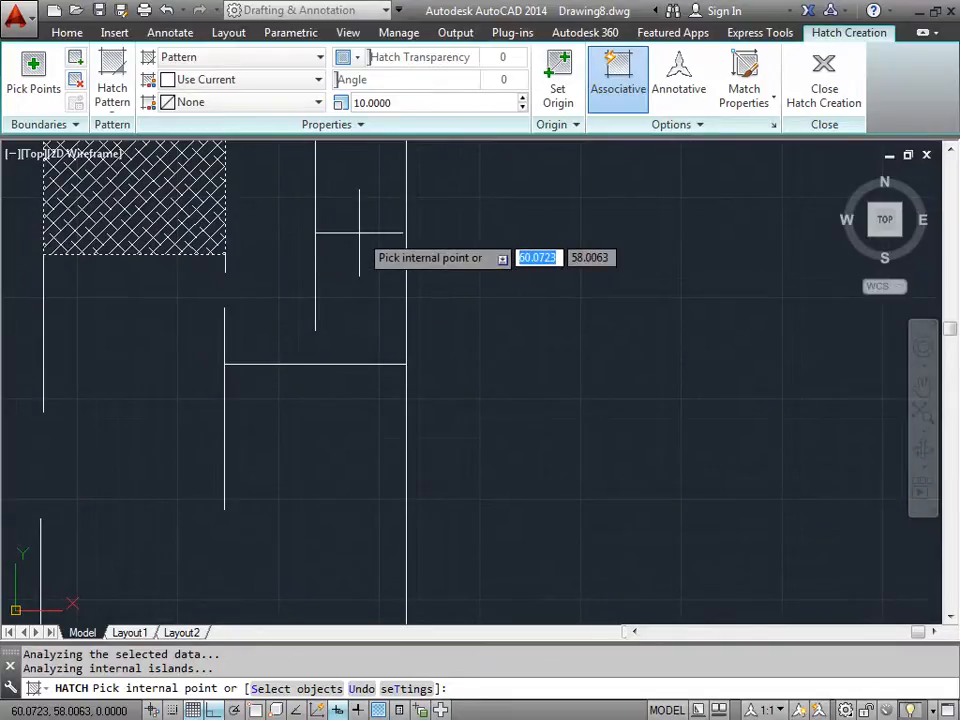
click(359, 234)
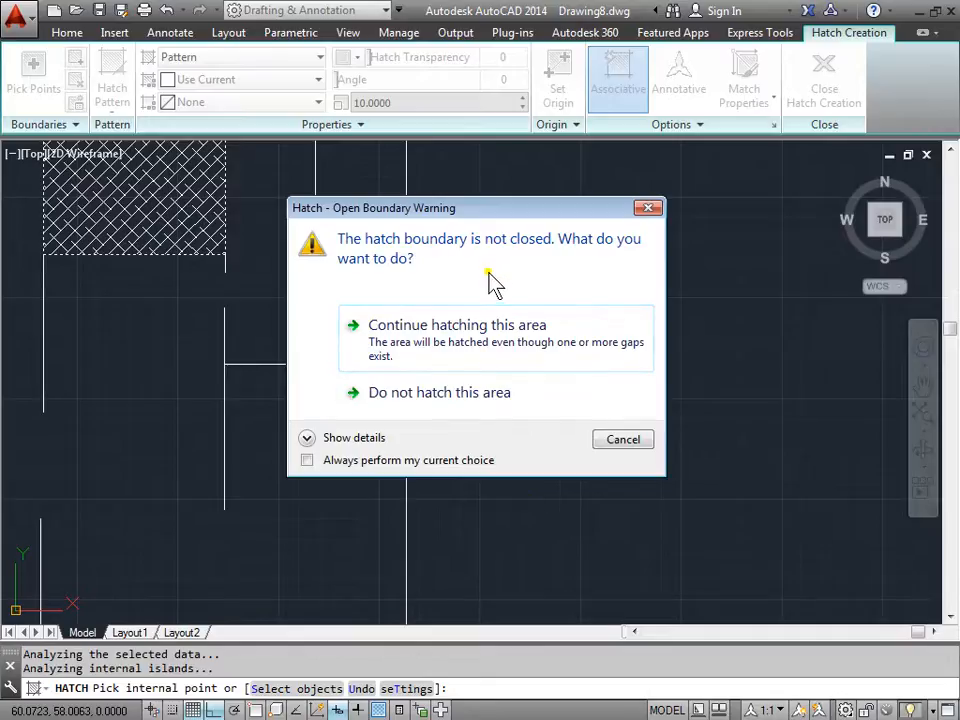
click(440, 352)
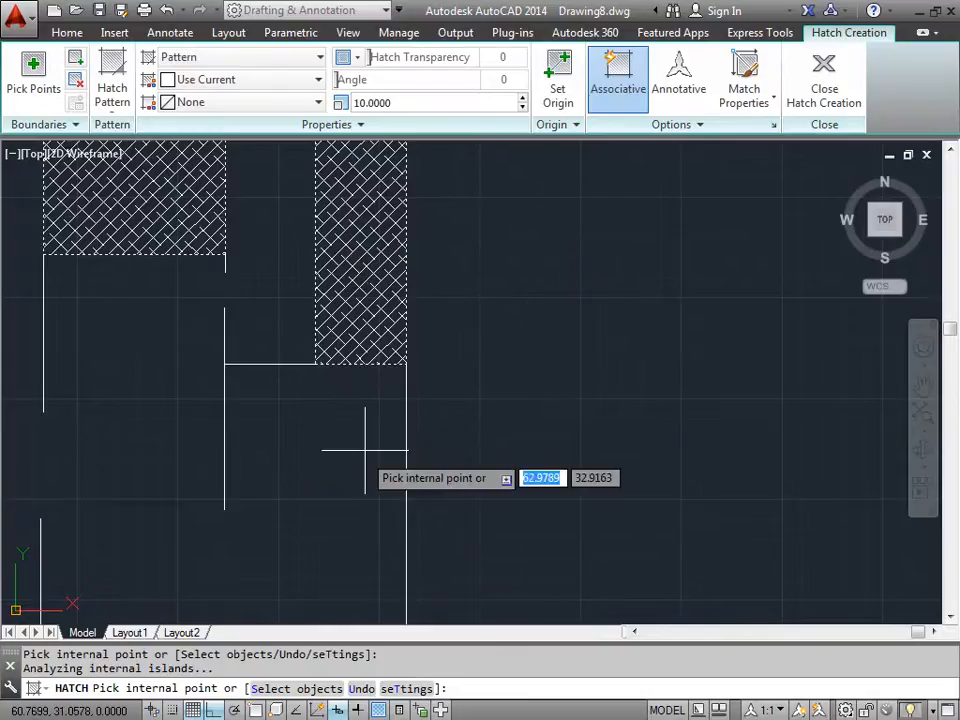
Hatch the open middle room between them, always continuing over unclosed boundaries, and finish the hatch
mouse_move(343, 470)
middle_down()
mouse_move(510, 484)
mouse_move(566, 540)
middle_up()
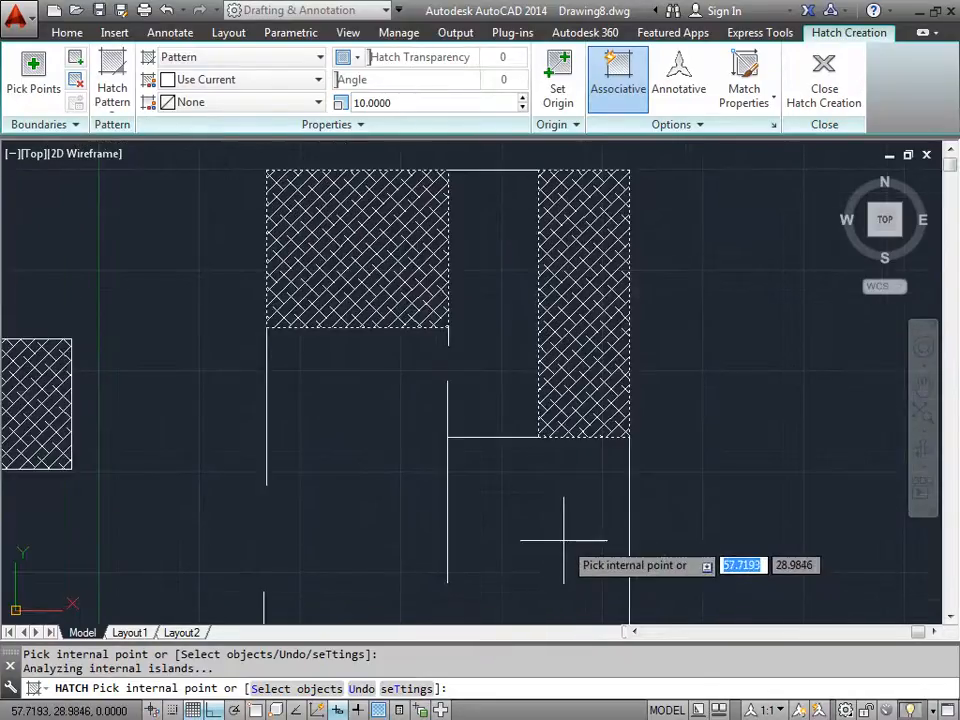
click(494, 305)
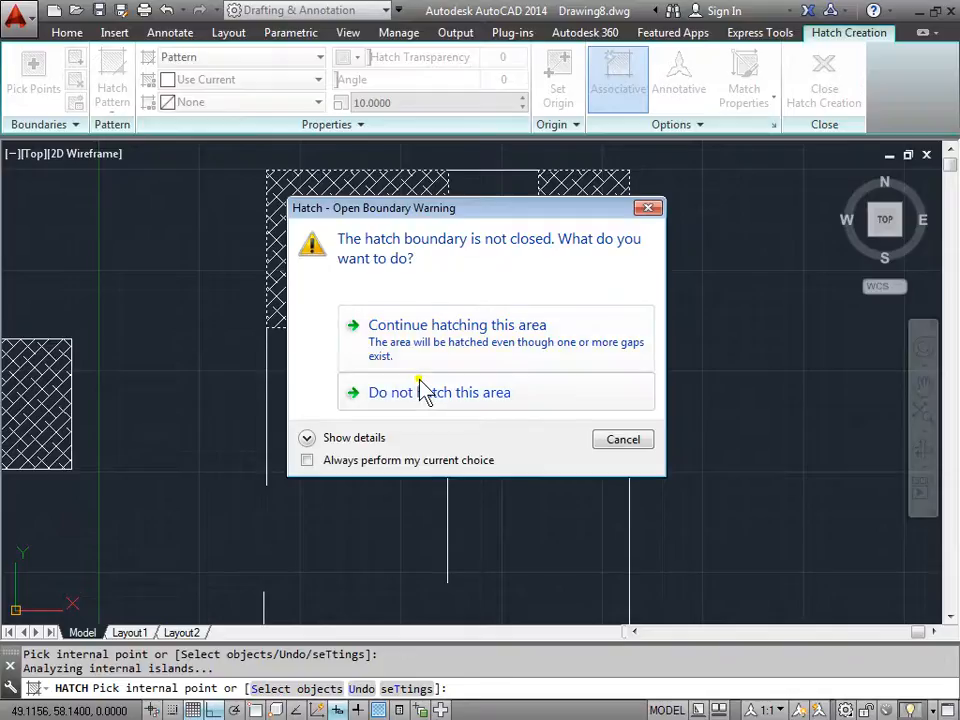
click(307, 461)
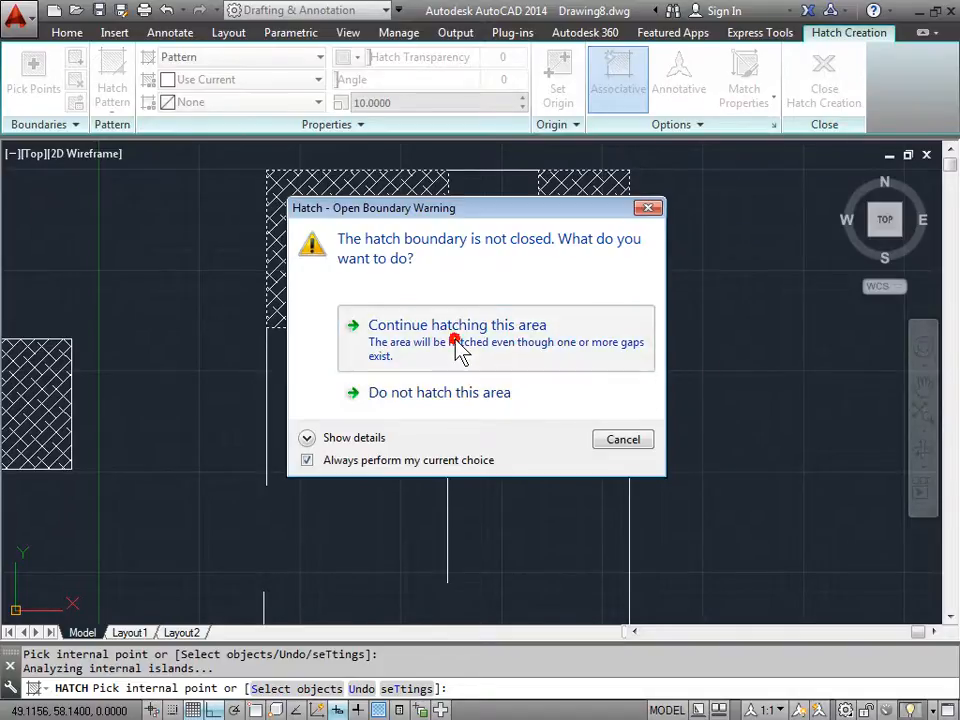
click(457, 345)
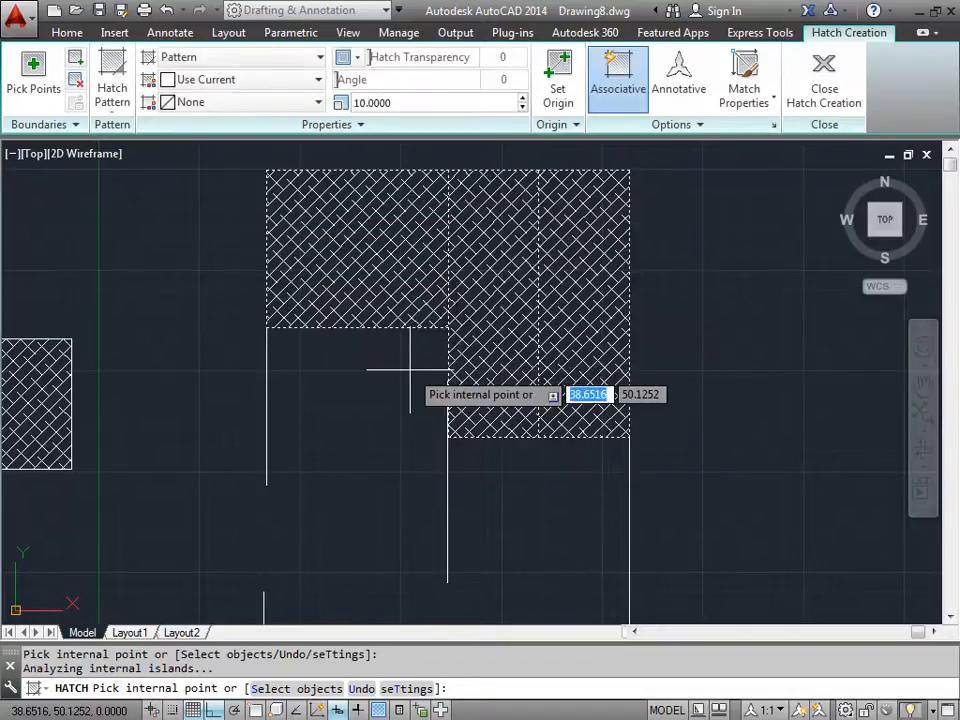
click(828, 86)
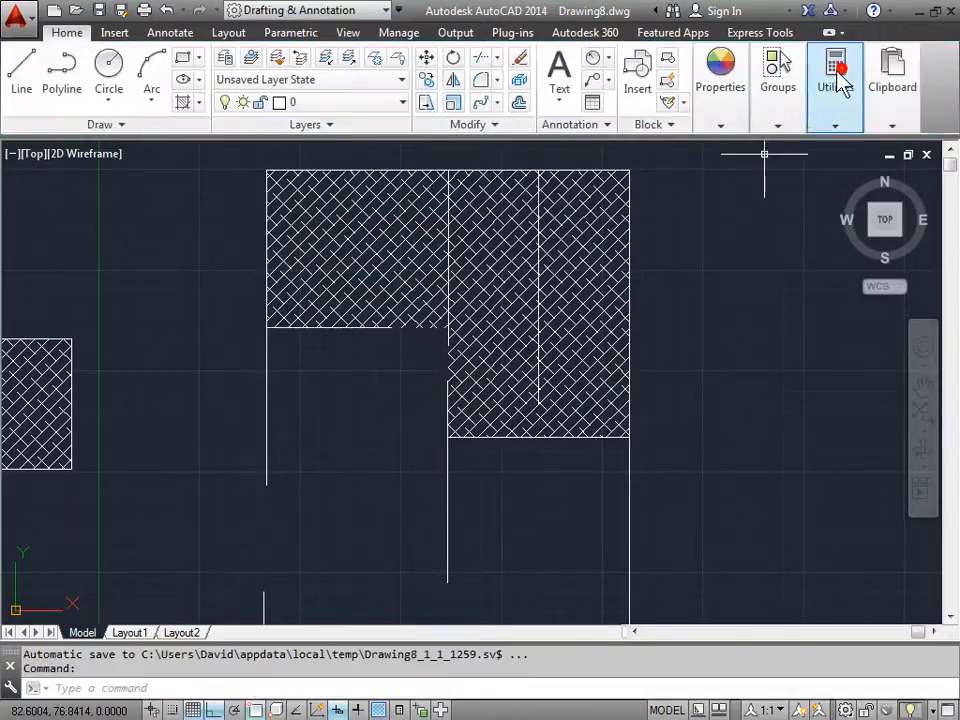
Erase the hatch covering the three upper rooms
click(579, 298)
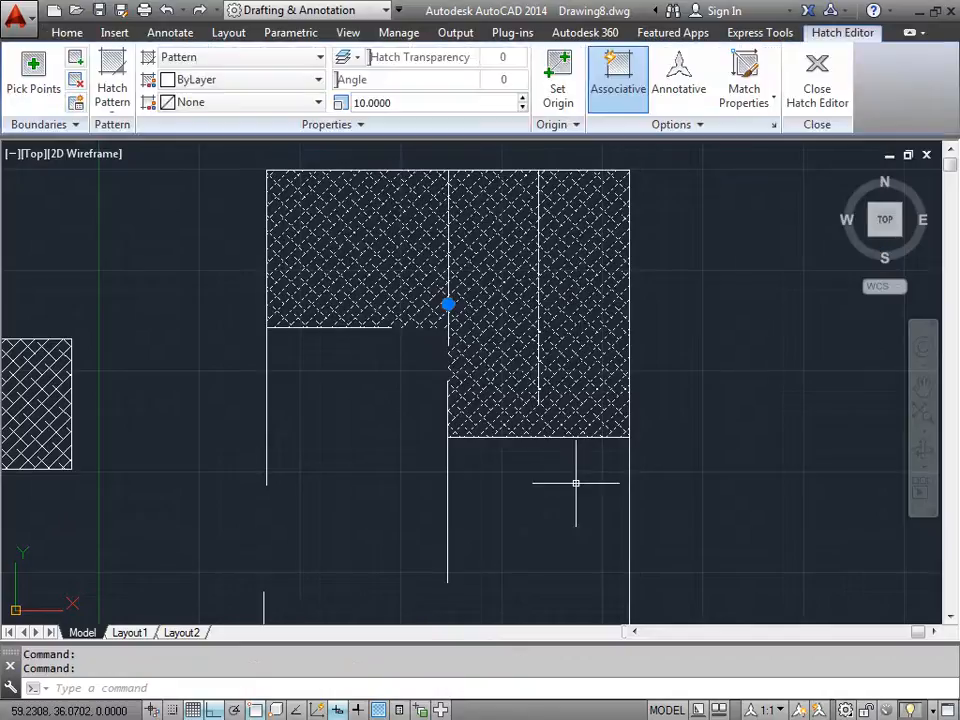
key(Delete)
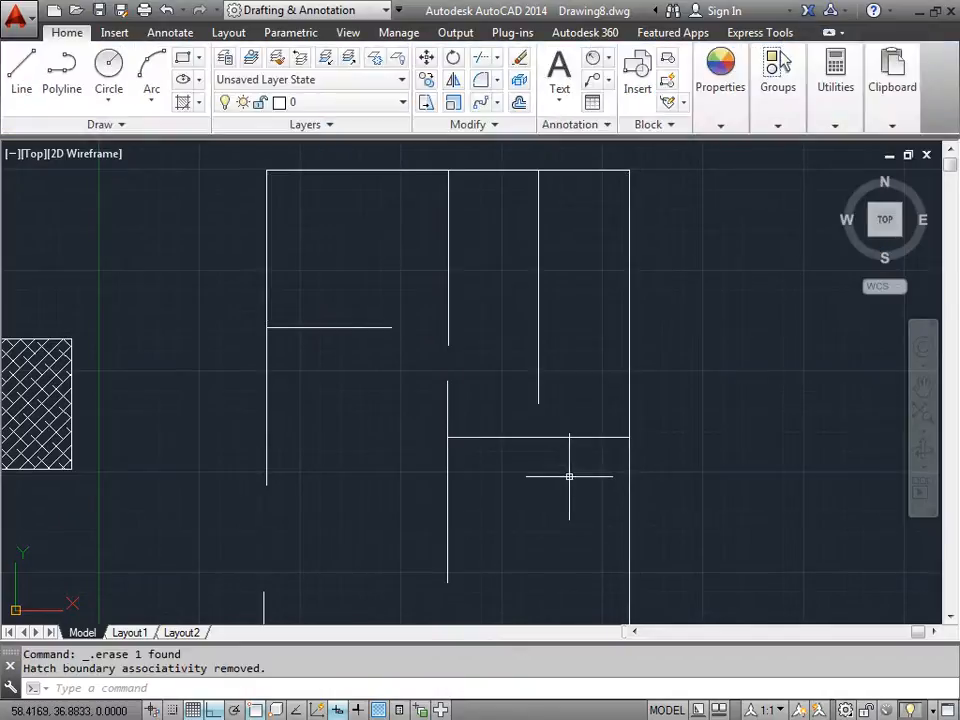
Hatch the upper-left room, the narrow upper-right room and the middle room between them in a new hatch
click(182, 103)
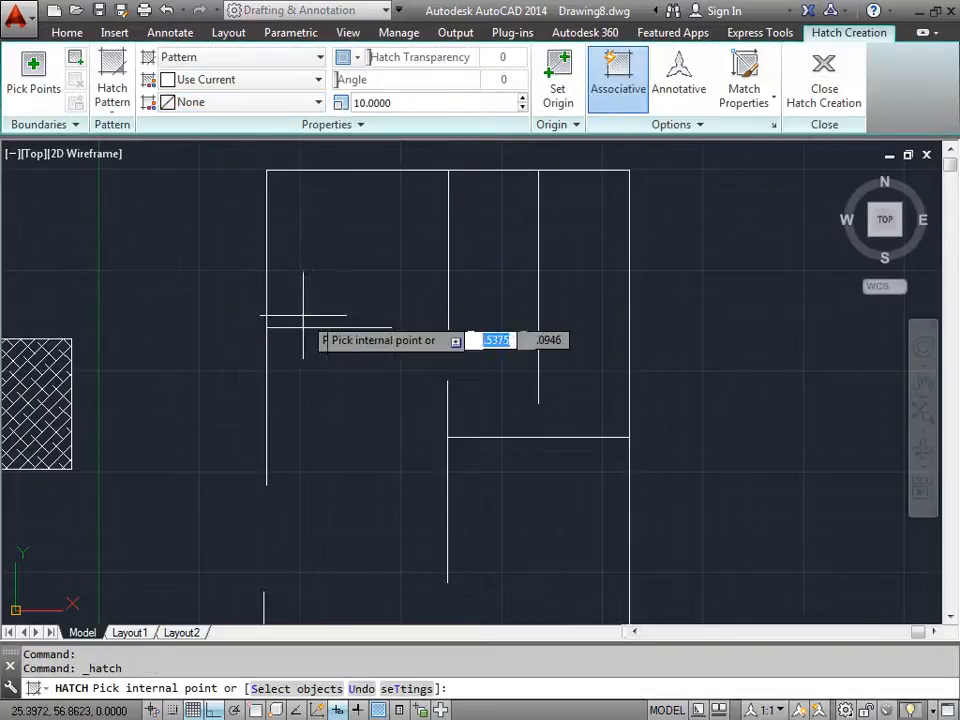
click(369, 254)
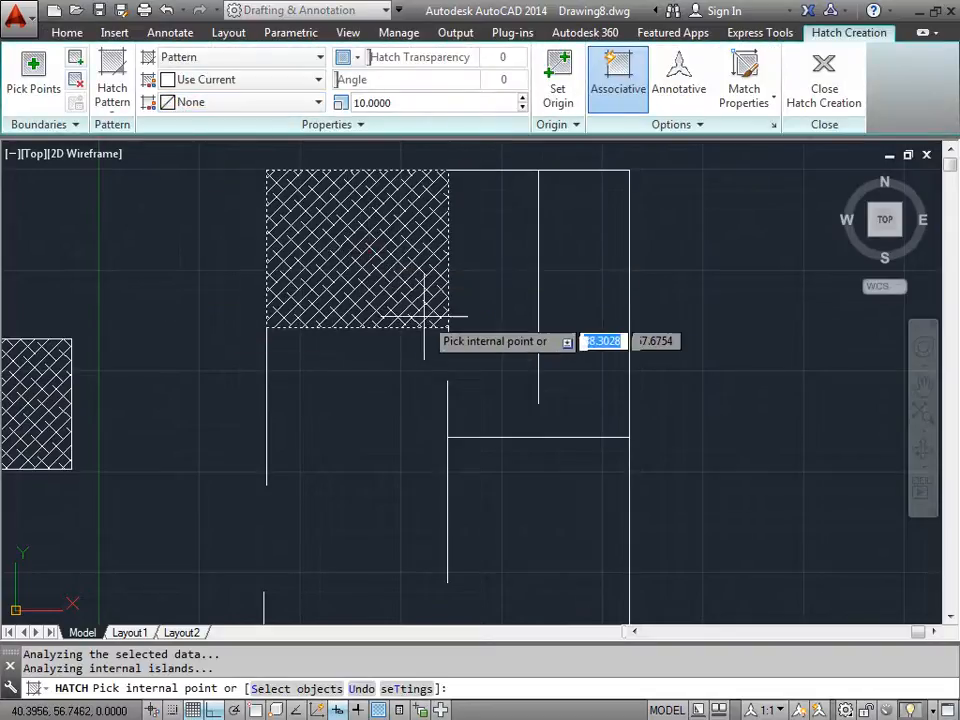
click(560, 283)
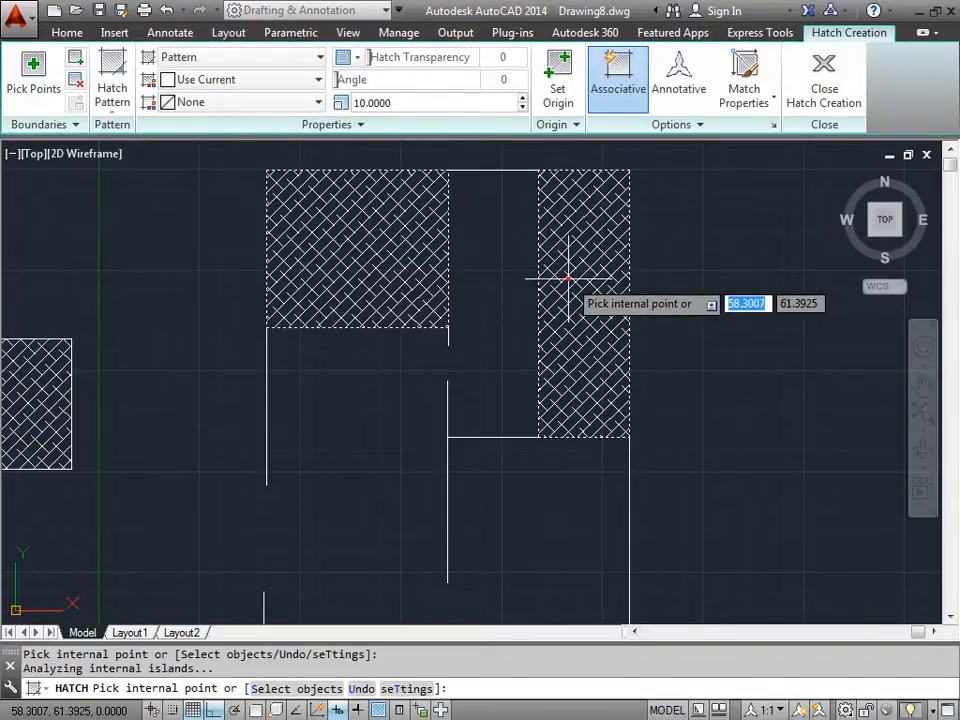
click(488, 250)
Try to hatch the open lower-right room, check the hatch's gap tolerance setting, and end the hatch command
middle_drag(525, 514, 525, 309)
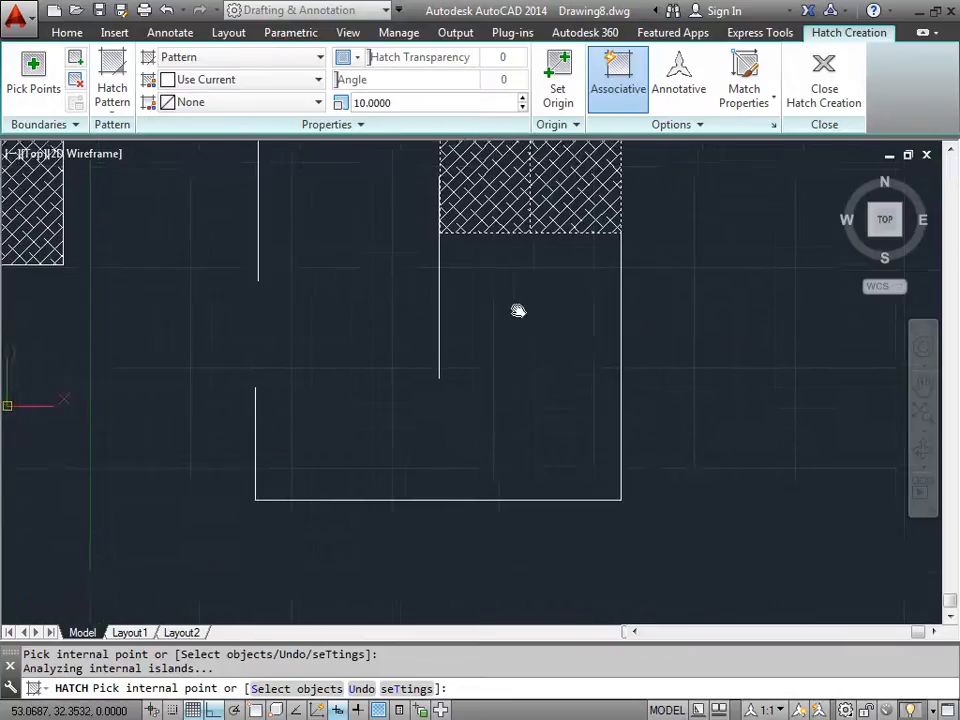
click(532, 374)
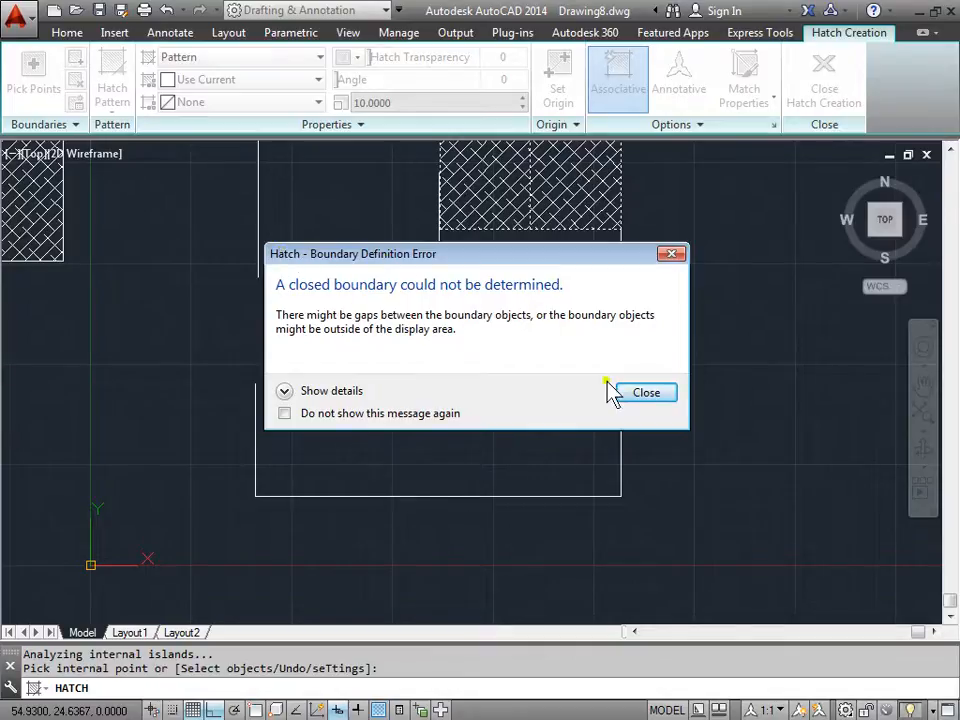
click(646, 393)
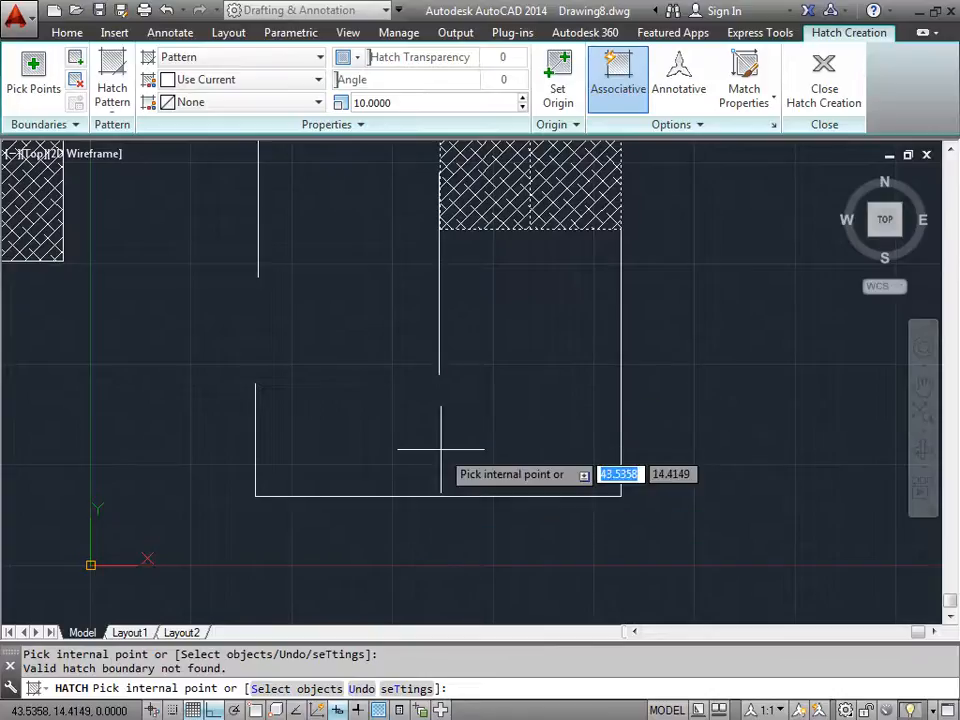
click(700, 127)
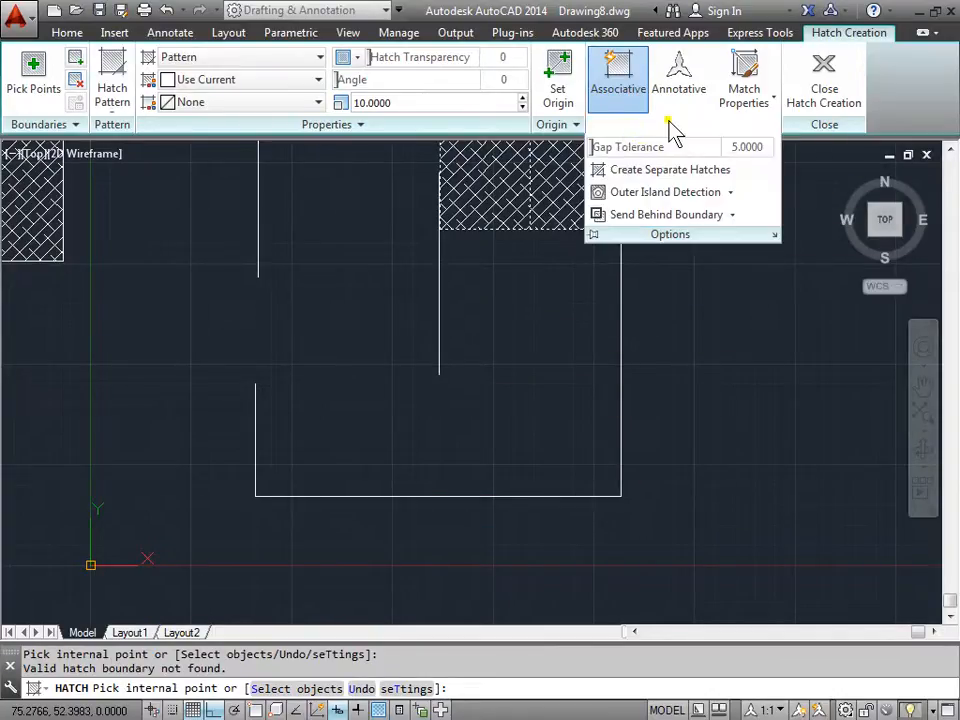
key(Escape)
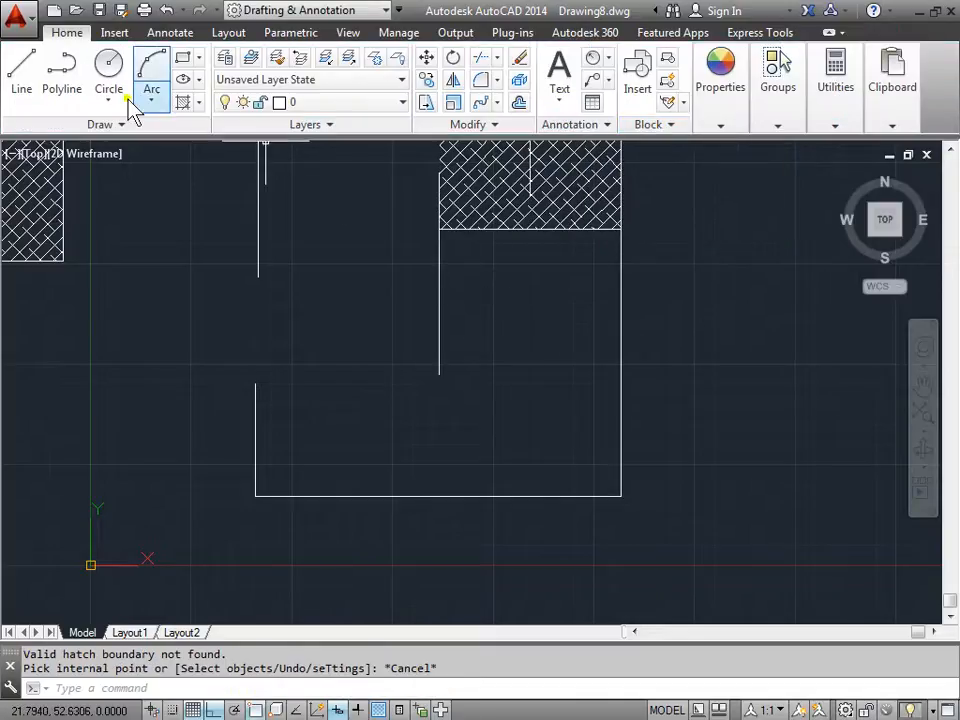
Start the Line command and open the current color, lineweight and linetype settings
click(15, 68)
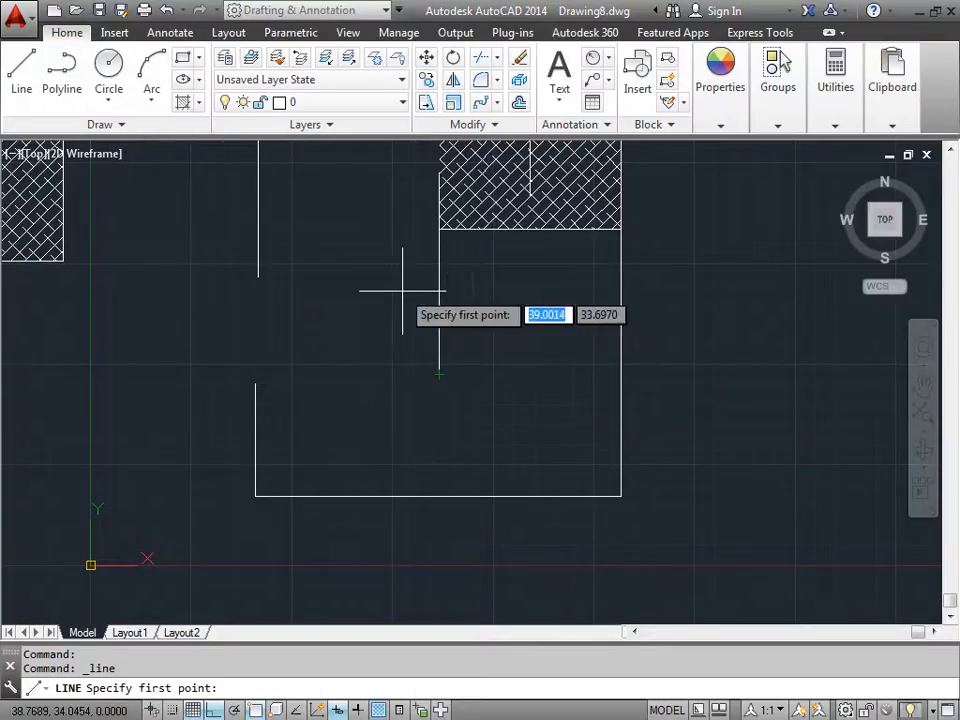
middle_drag(339, 219, 367, 294)
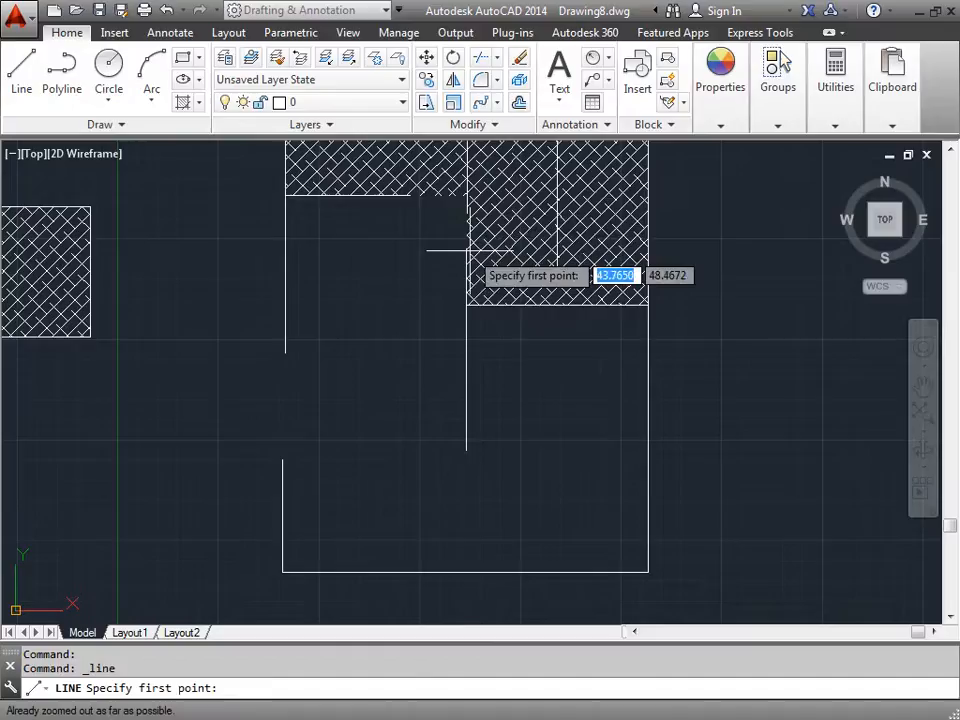
click(711, 118)
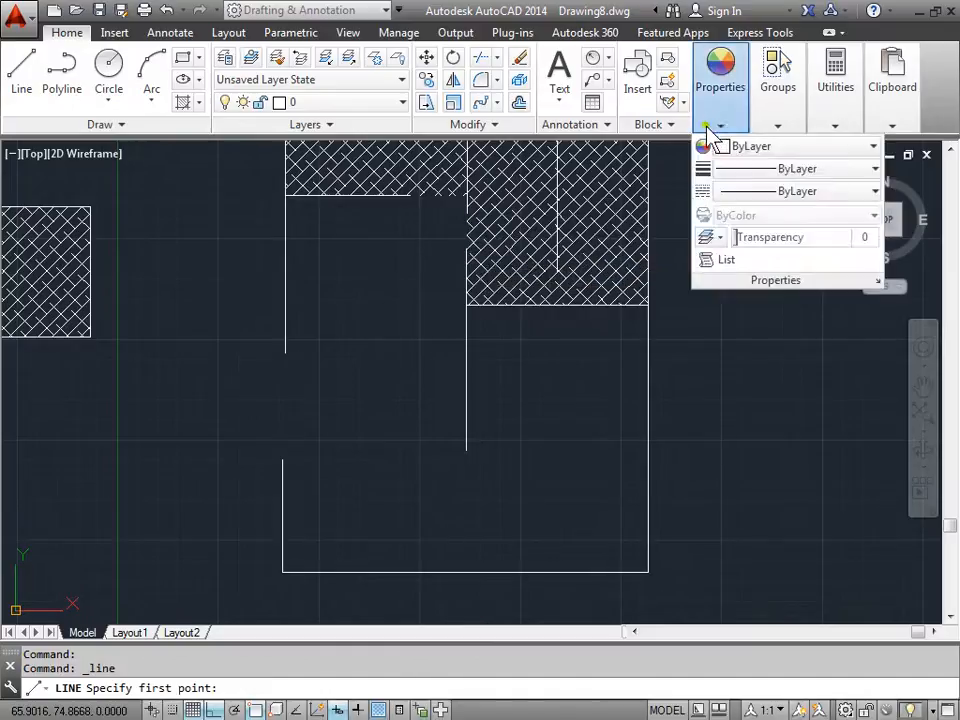